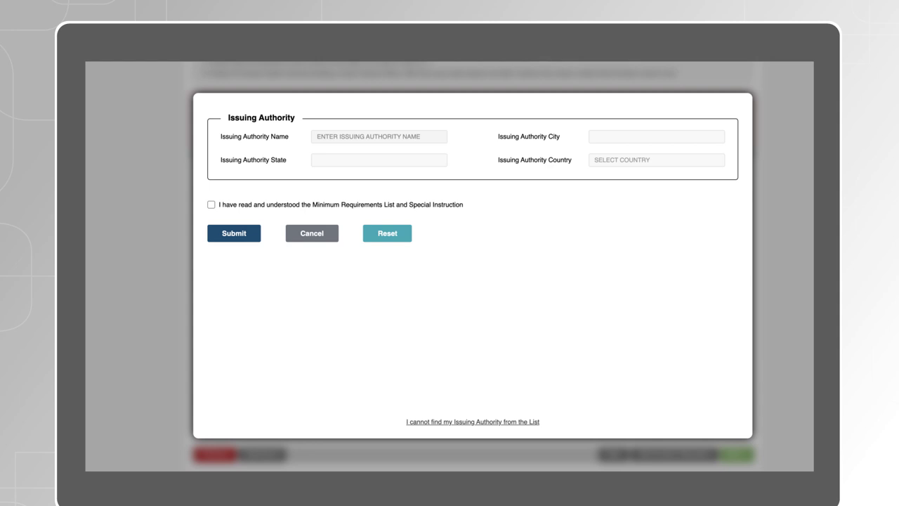
Set the issuing authority to 'AMERICAN UNIVERSITY OF BEIRUT' from the suggestions, filling Beirut, Lebanon.
type("AMERICAN UNIVERSITY OF BEIRUT")
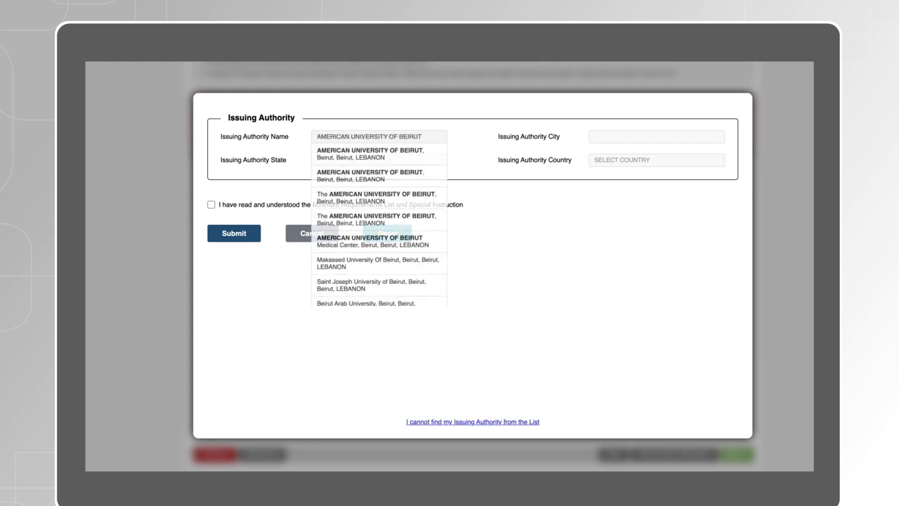
key("Down")
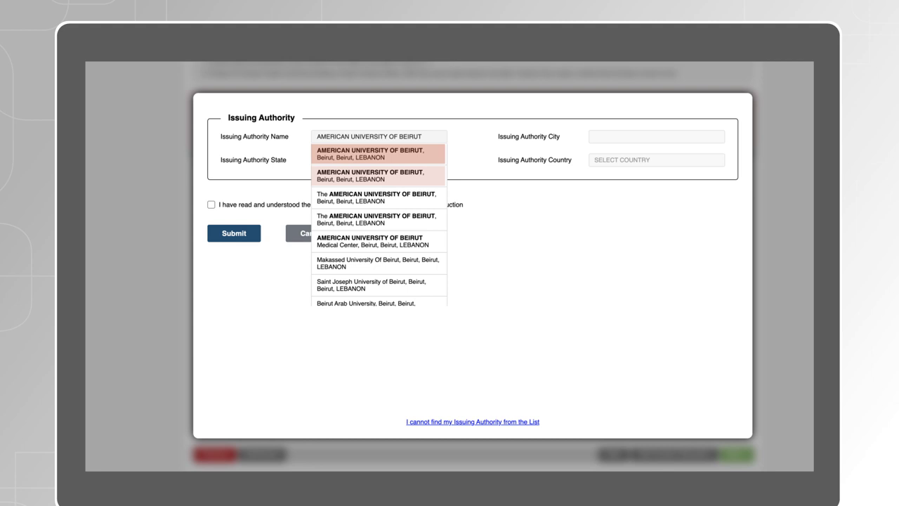
key("Down")
key("Down")
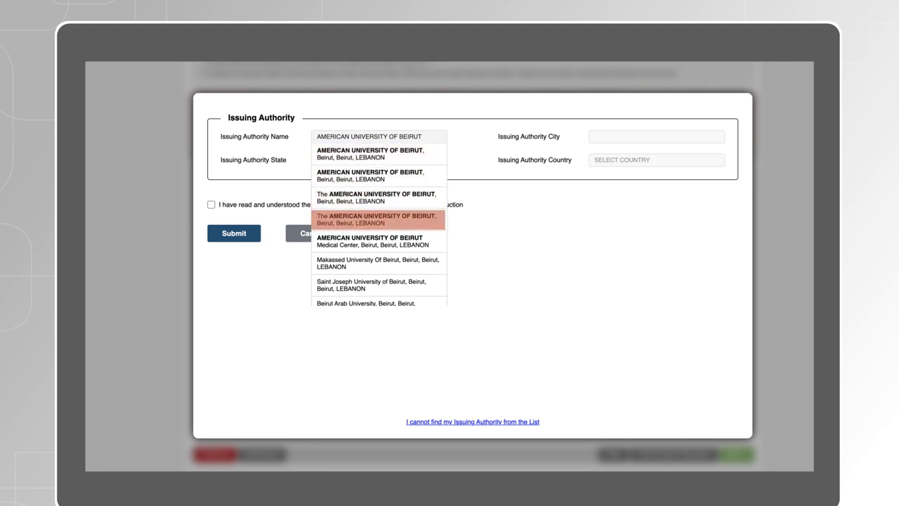
left_click(311, 201)
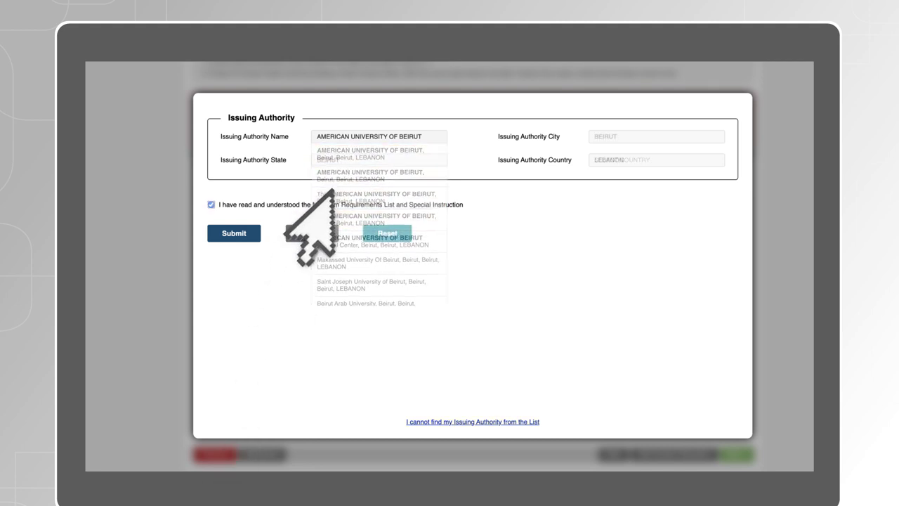